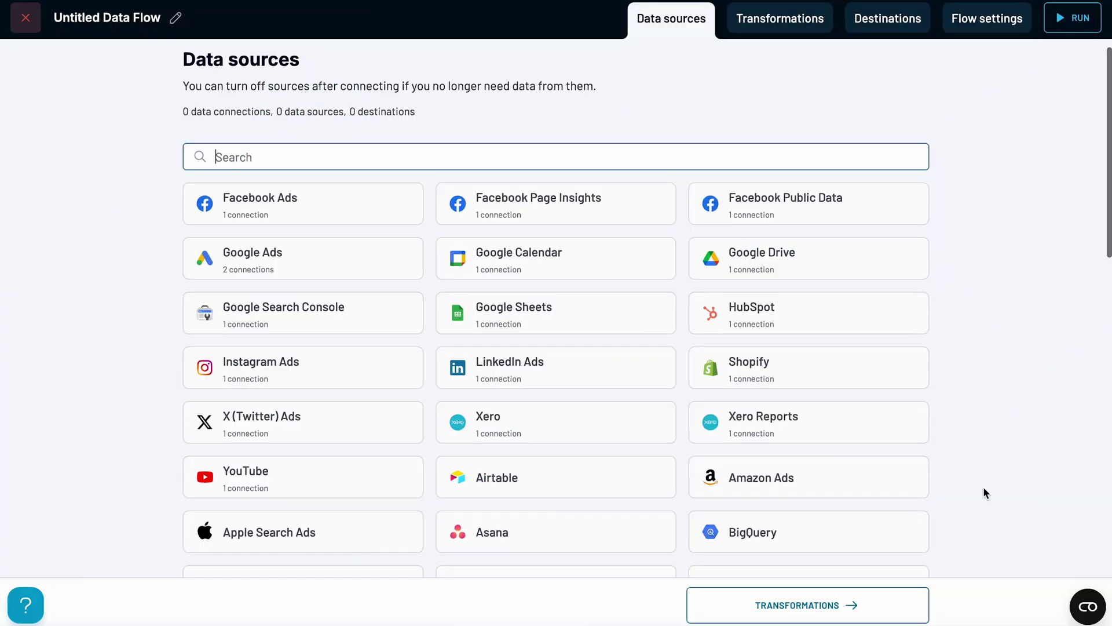
Add a QuickBooks source with Employee as the data entity.
scroll(983, 492, down, 10)
click(839, 183)
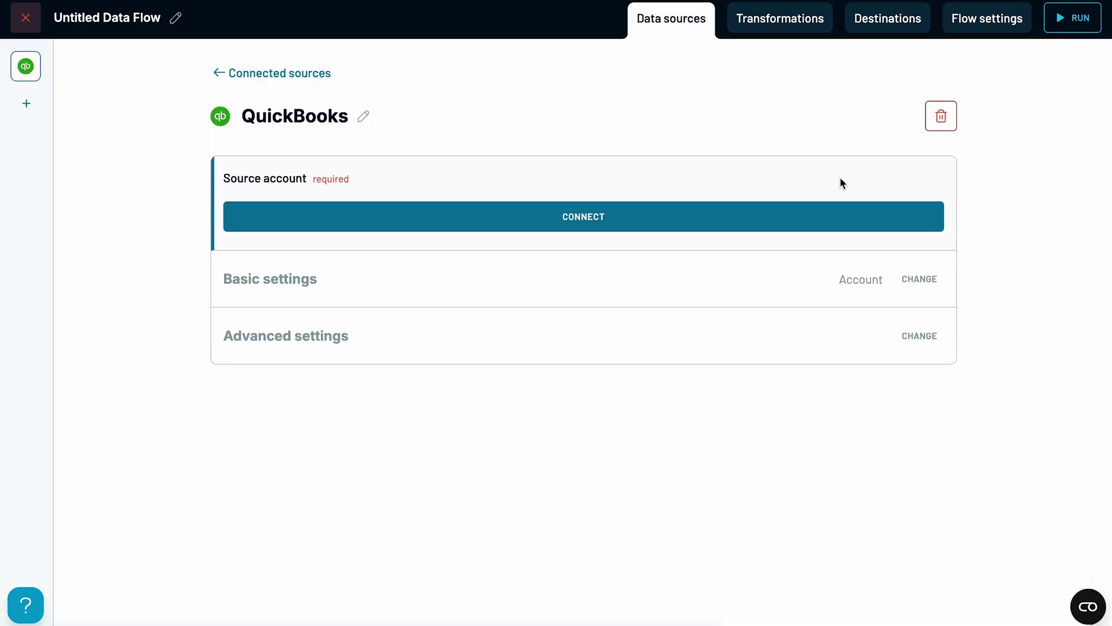
click(921, 374)
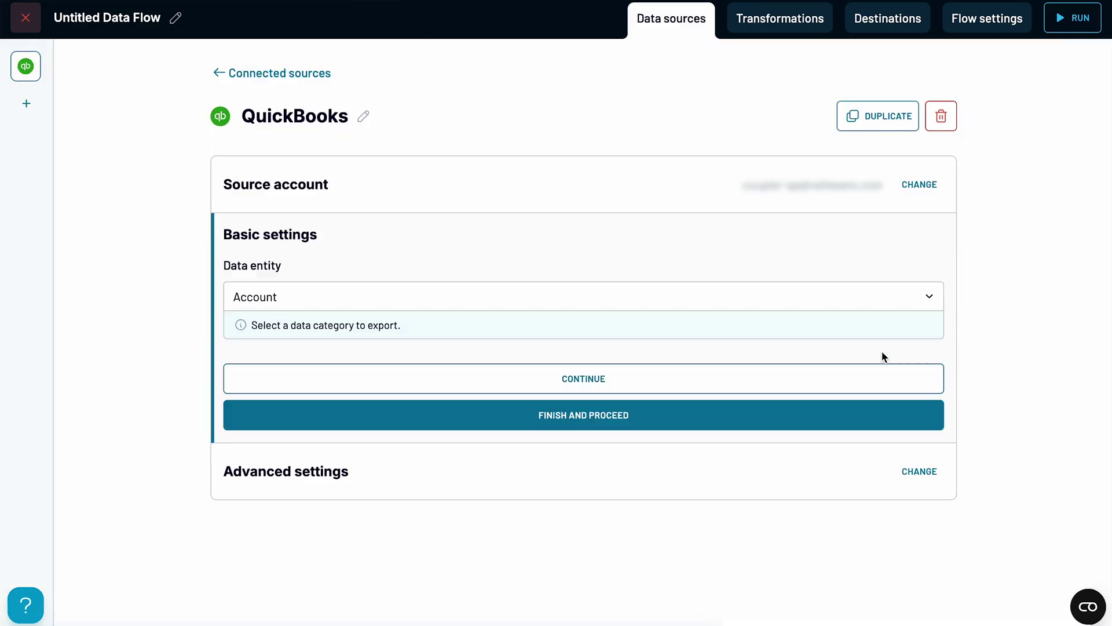
click(786, 307)
scroll(721, 391, down, 5)
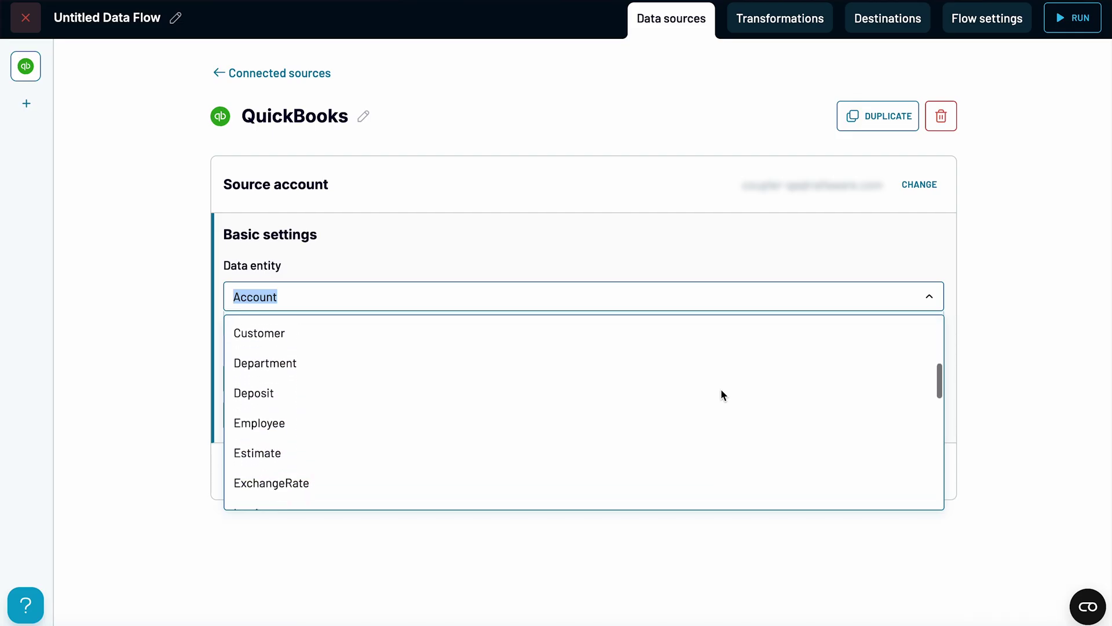
click(603, 417)
Hide unneeded columns, keep BillRate and BirthDate, move BillRate last and BirthDate after HiredDate.
click(804, 30)
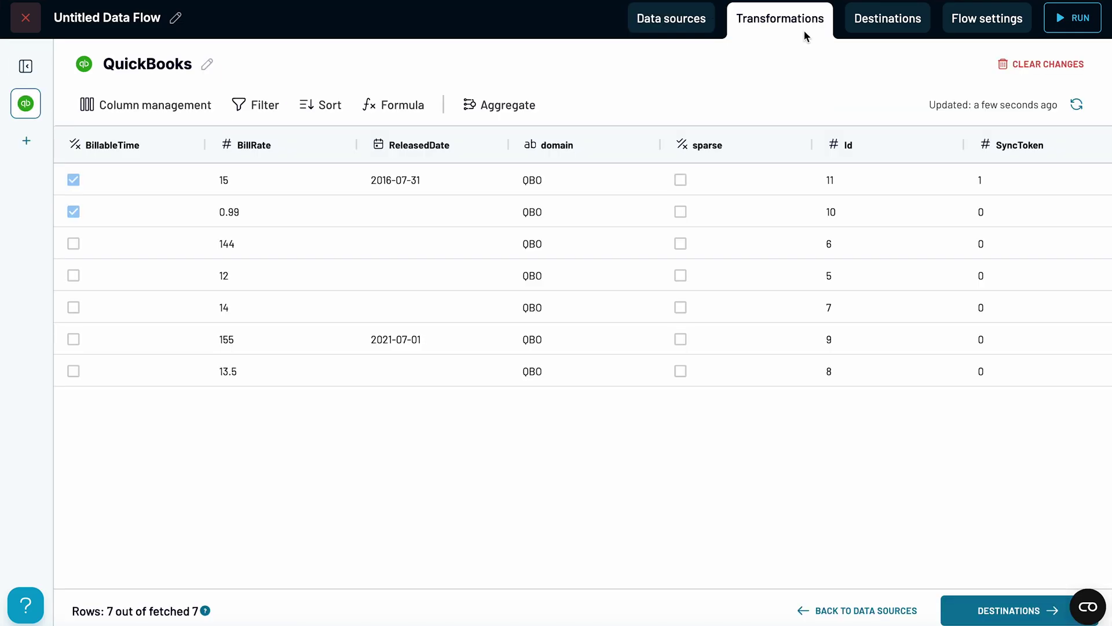
click(198, 113)
click(318, 184)
click(100, 292)
click(99, 347)
drag(377, 143, 953, 209)
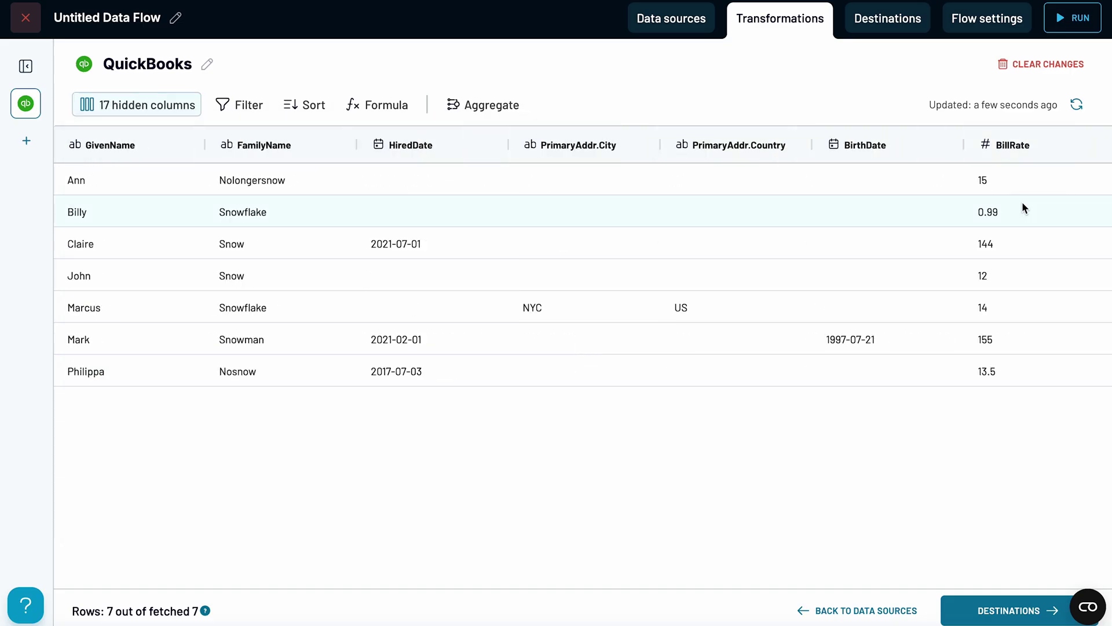
drag(869, 144, 574, 136)
Rename the city and country columns to City and Country.
click(794, 144)
click(806, 149)
key(ctrl+a)
text(City)
key(Return)
click(885, 145)
click(884, 167)
key(ctrl+a)
text(Country)
click(694, 413)
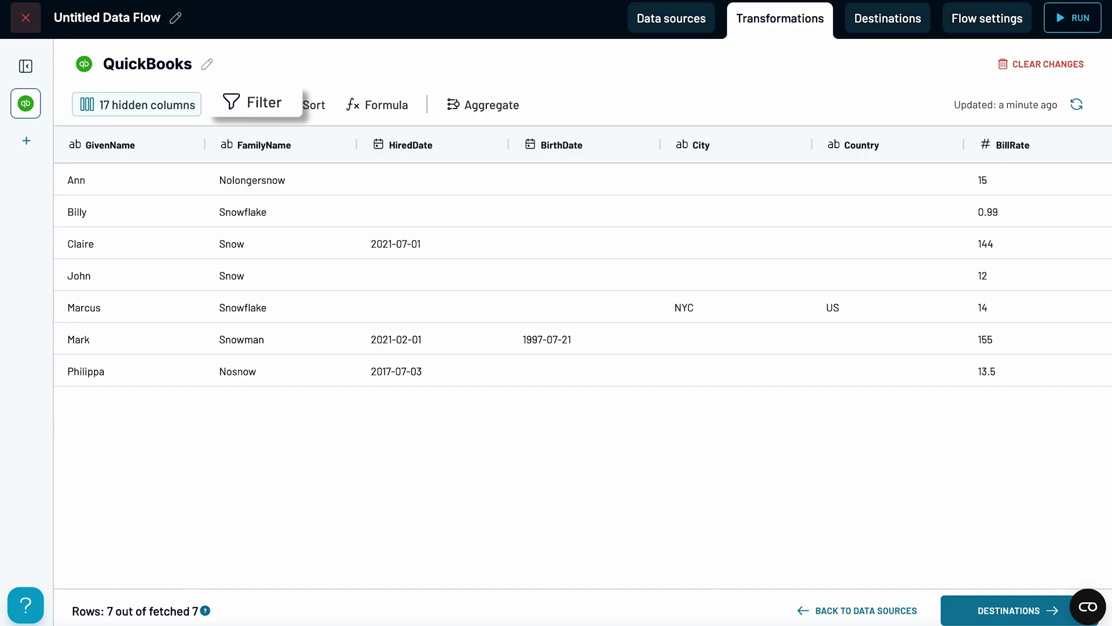
click(992, 608)
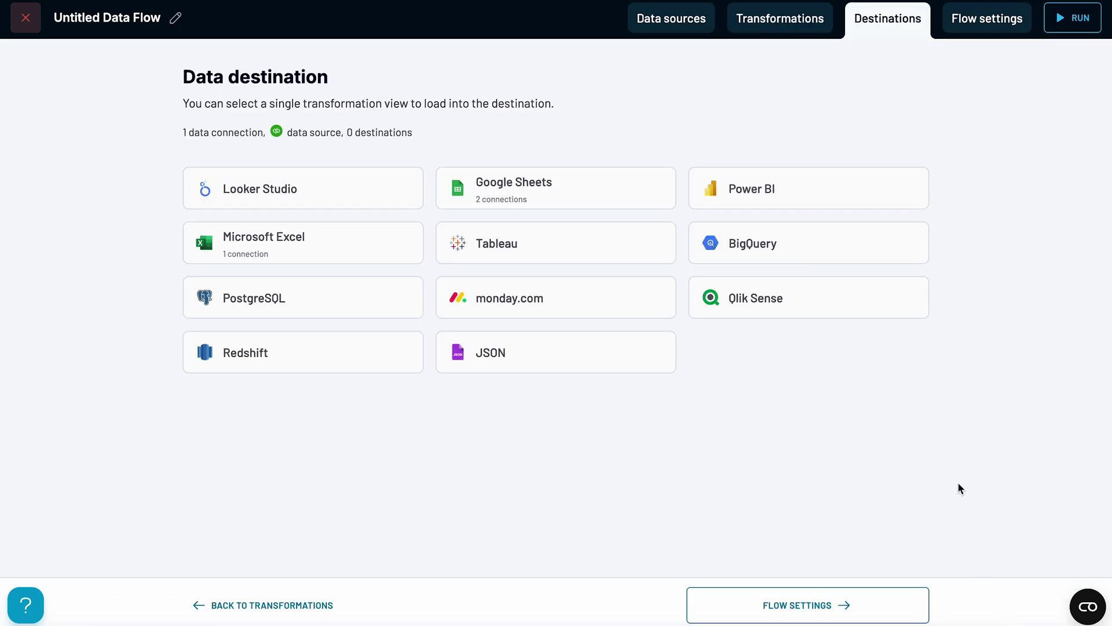
Send the data to Google Sheets, into a new employees sheet of clients_data.
click(582, 178)
click(454, 272)
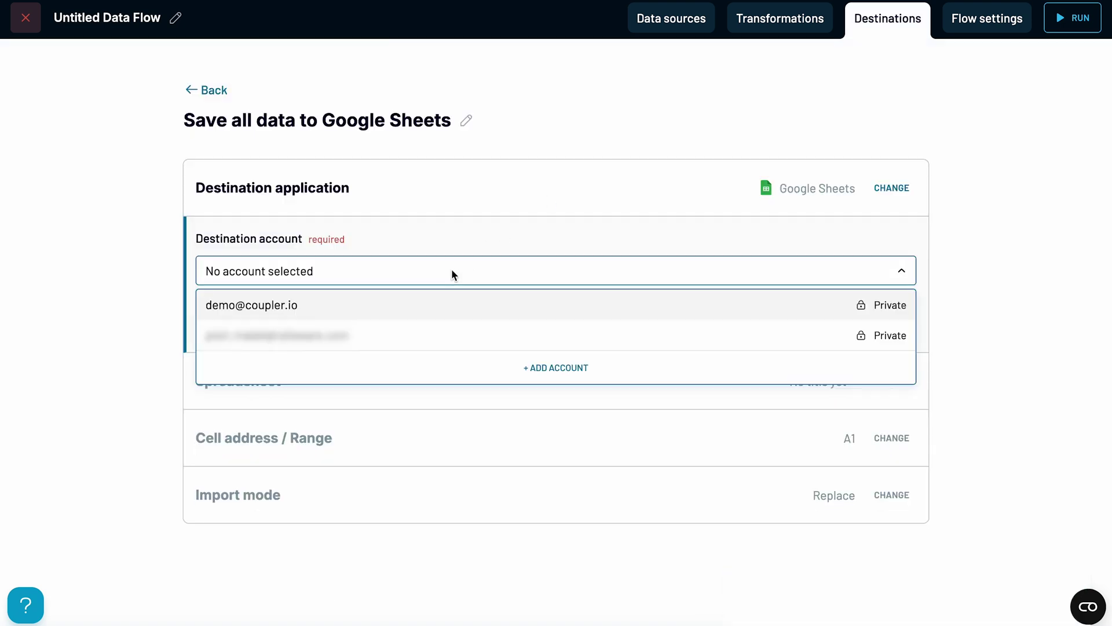
click(413, 313)
click(228, 282)
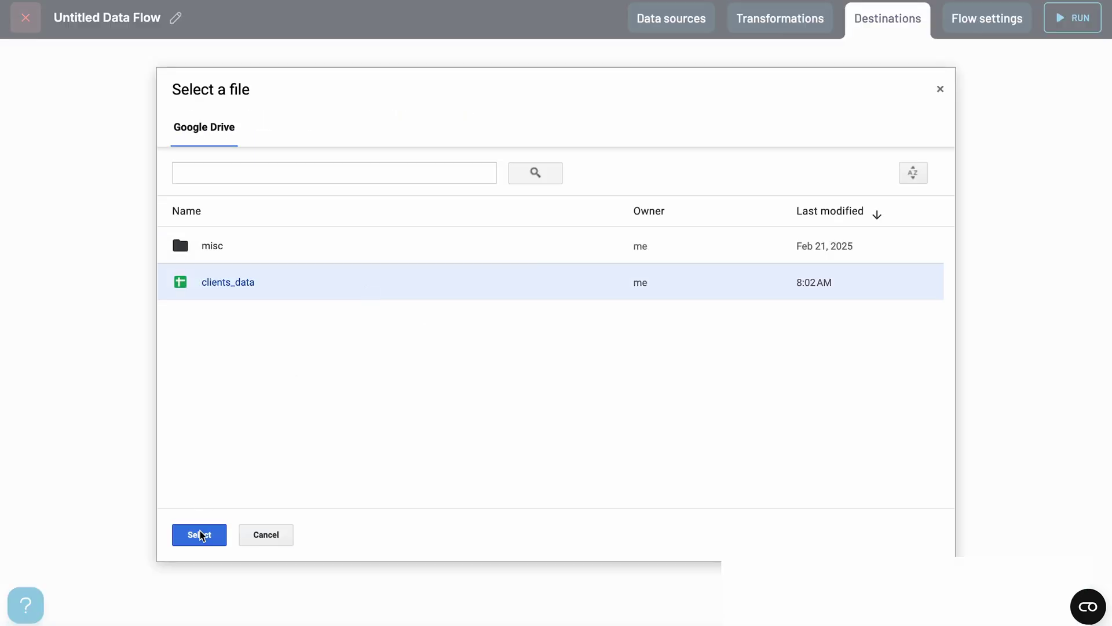
click(201, 533)
click(296, 404)
text(employees)
click(281, 440)
Turn on a daily refresh at 07:00 on all seven days, including Saturday and Sunday.
click(281, 514)
click(259, 266)
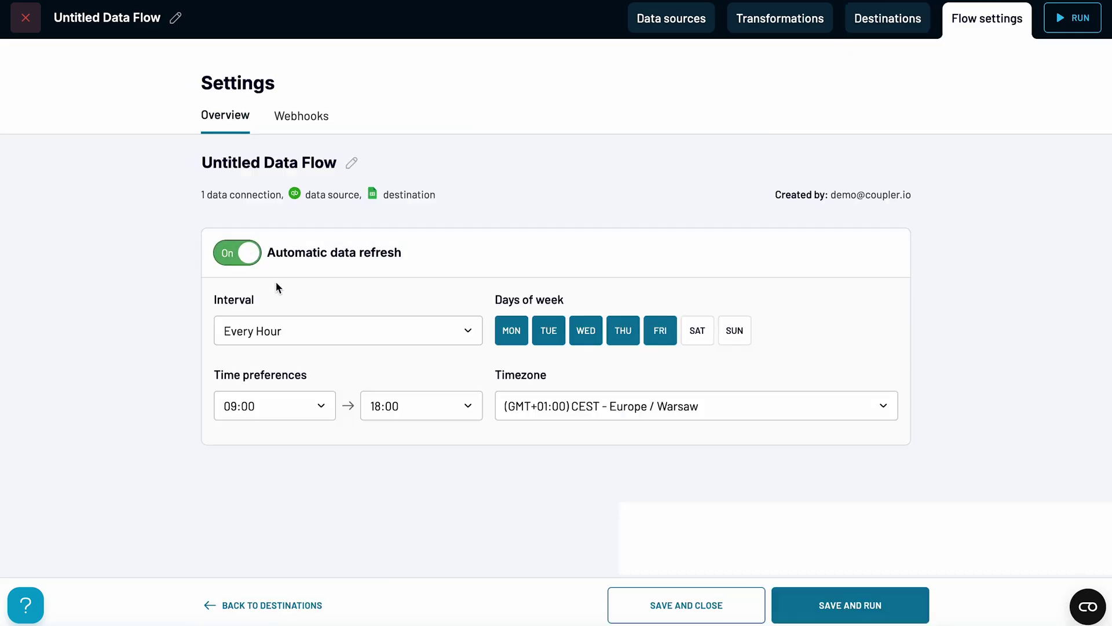
click(286, 331)
click(285, 455)
click(698, 330)
click(735, 334)
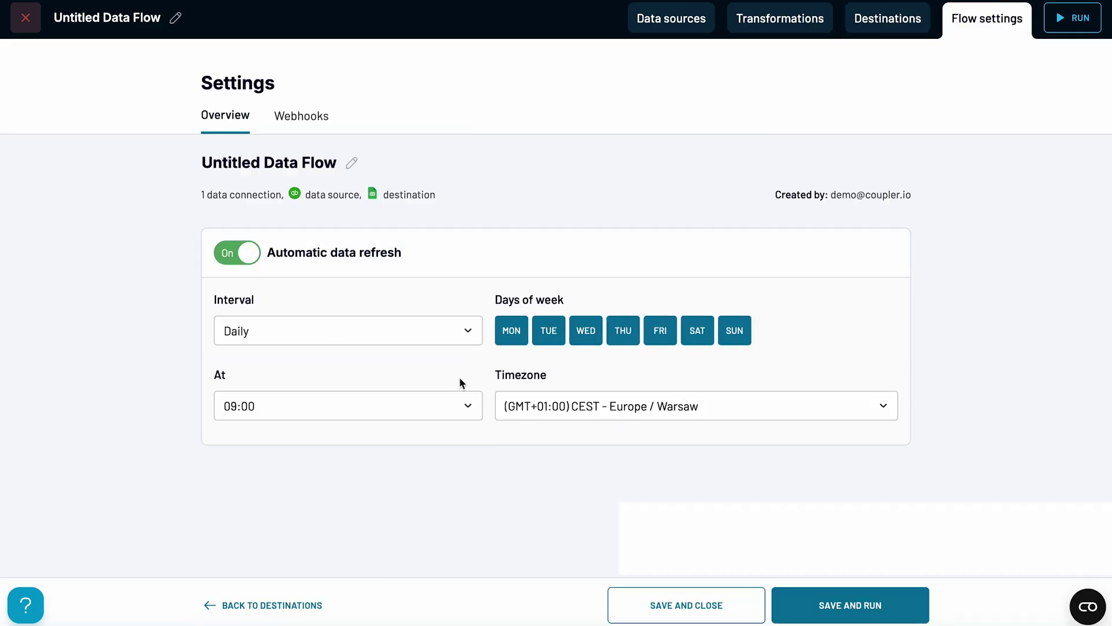
click(325, 405)
scroll(289, 510, up, 3)
click(276, 533)
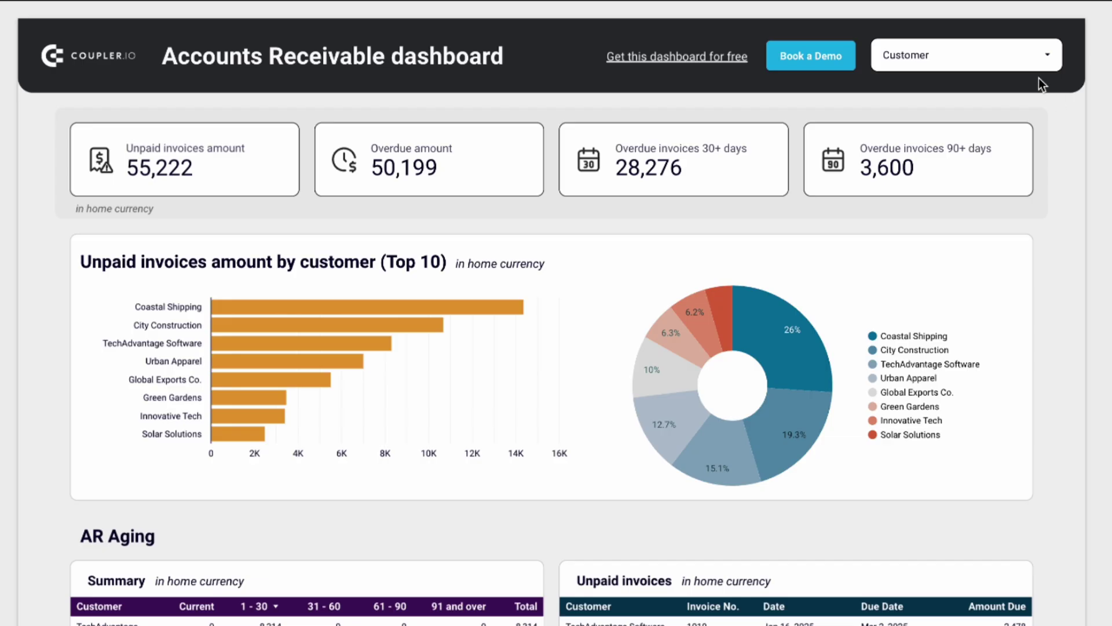
Filter the dashboard to City Construction, then launch the Coupler.io importer from the Readme page.
click(1028, 61)
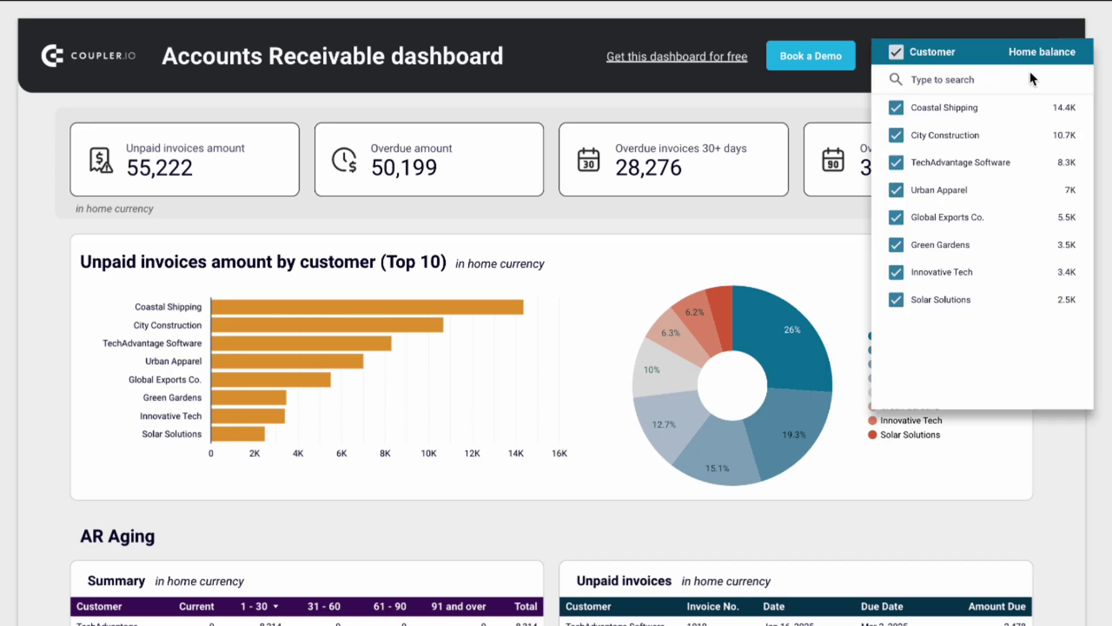
click(1063, 135)
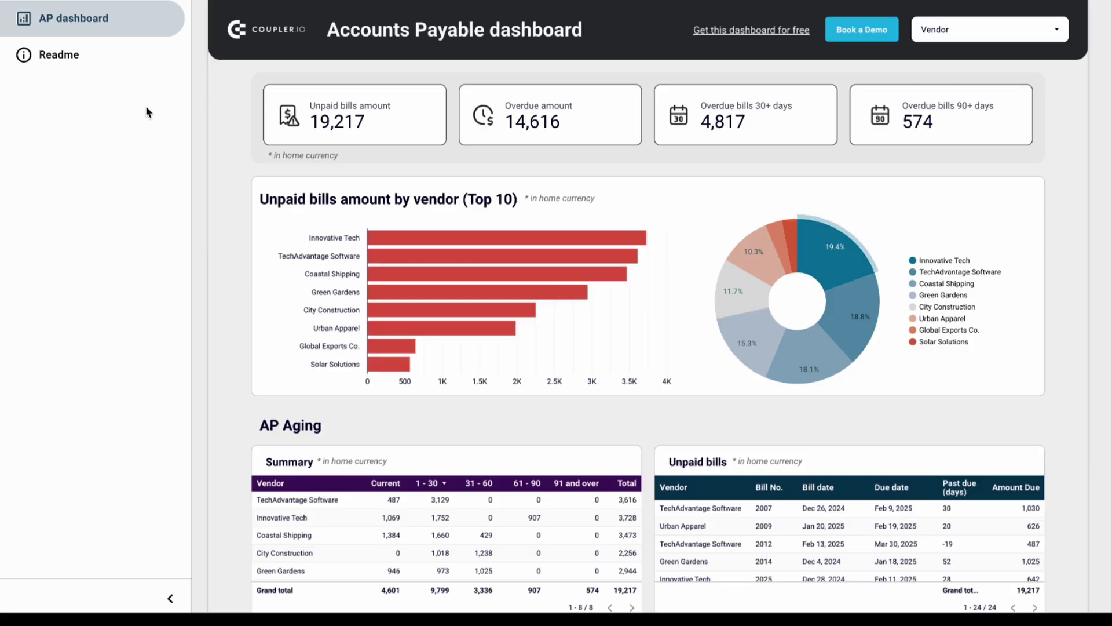
click(86, 67)
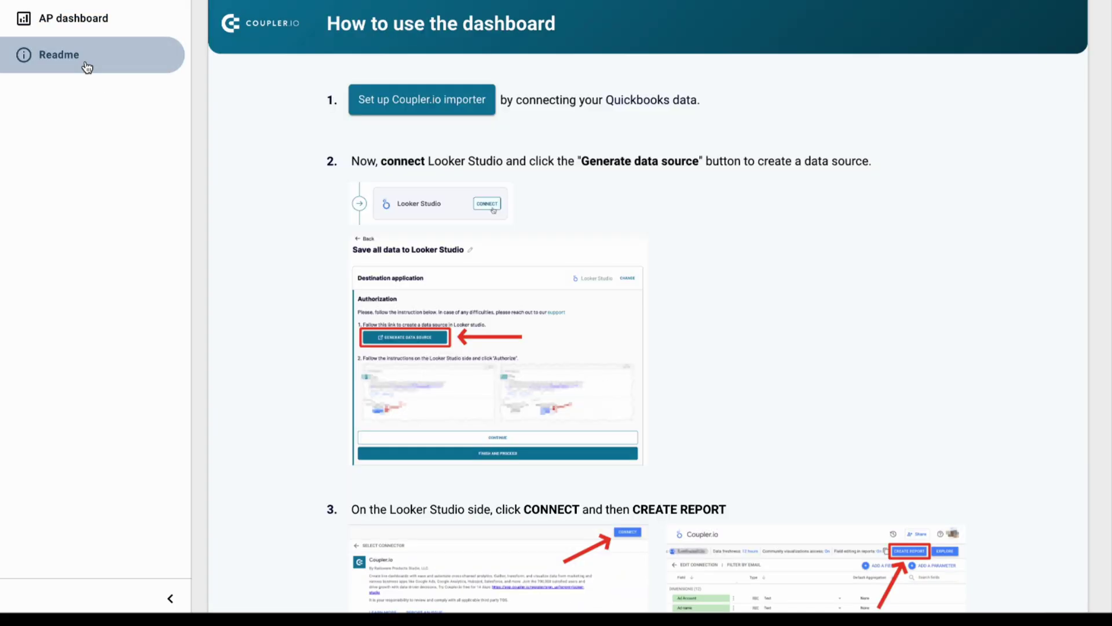
click(371, 97)
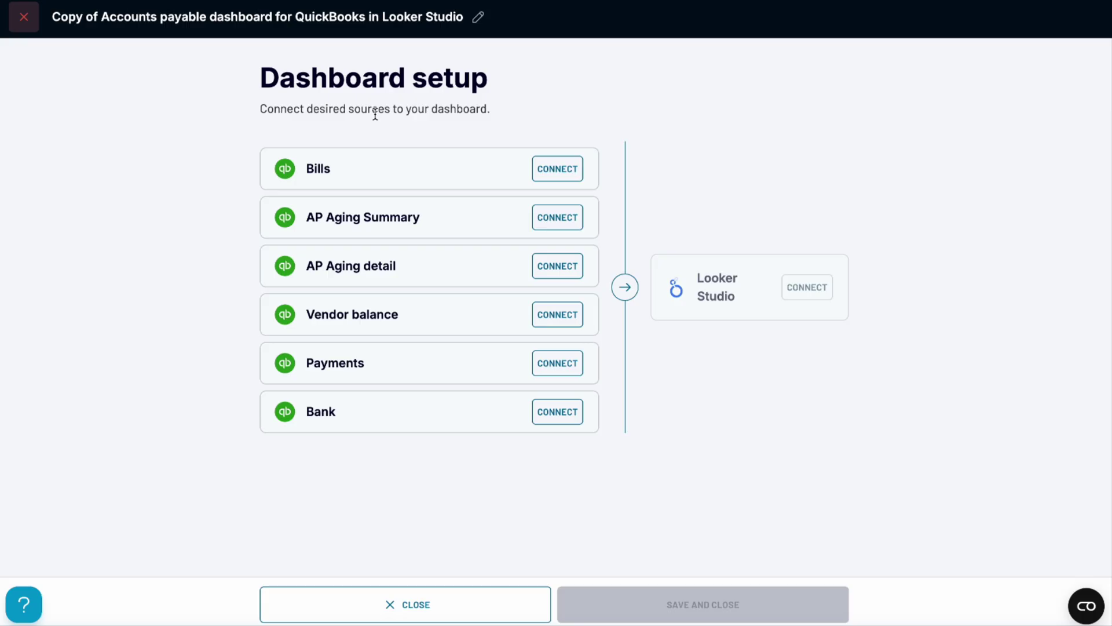
Connect the Bills source using the QuickBooks account.
click(540, 168)
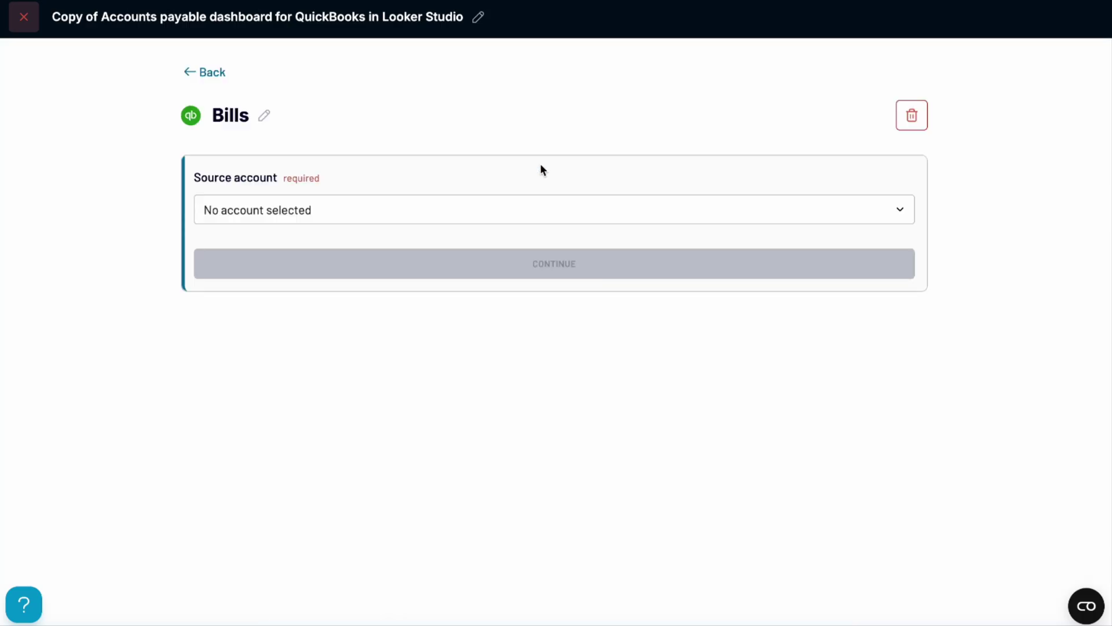
click(508, 217)
click(488, 246)
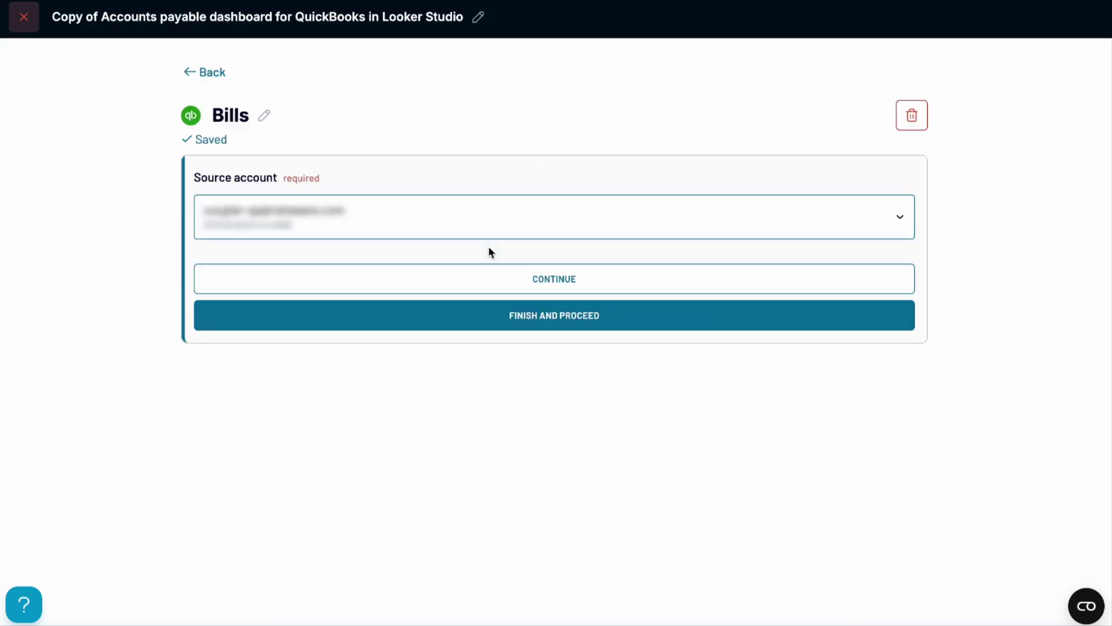
click(508, 309)
Add the Coupler.io data flow as a Looker Studio data source and create a report from it.
click(806, 322)
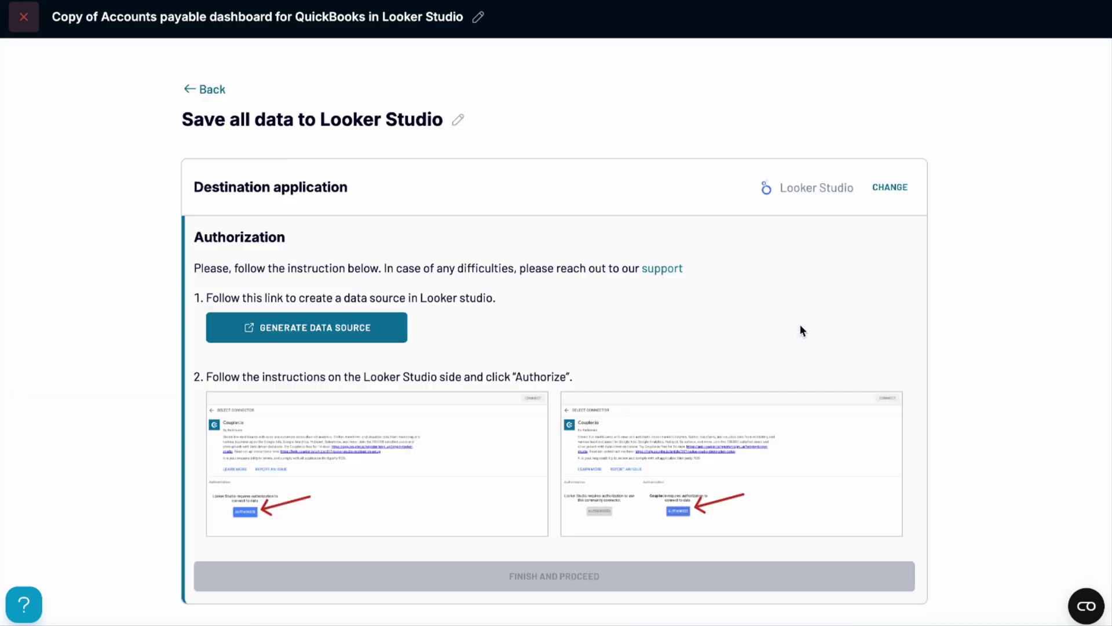
click(364, 335)
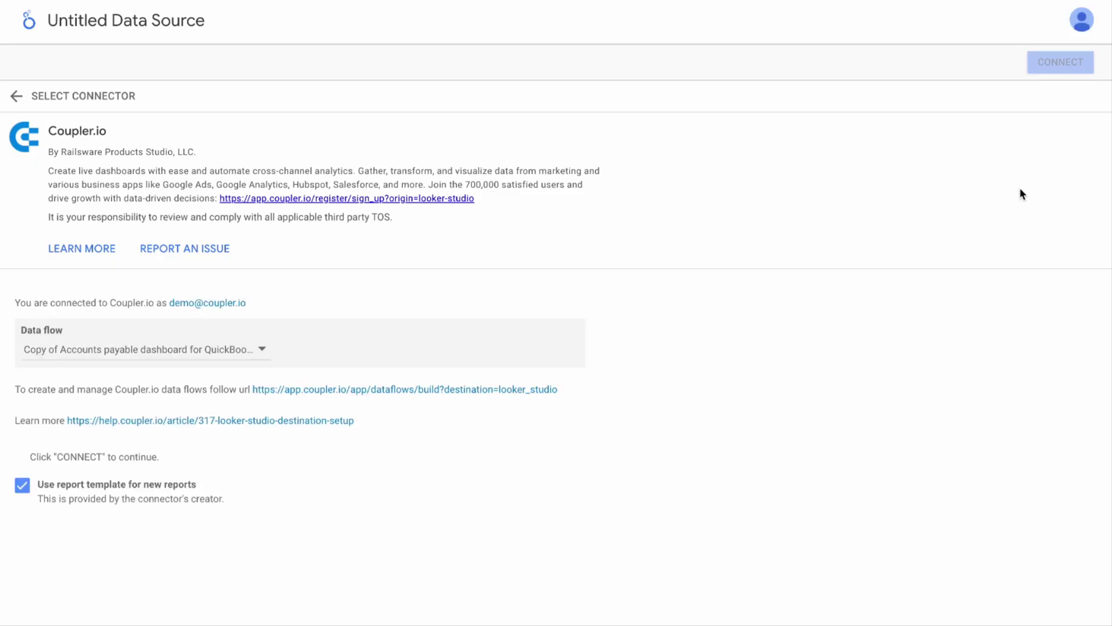
click(1044, 62)
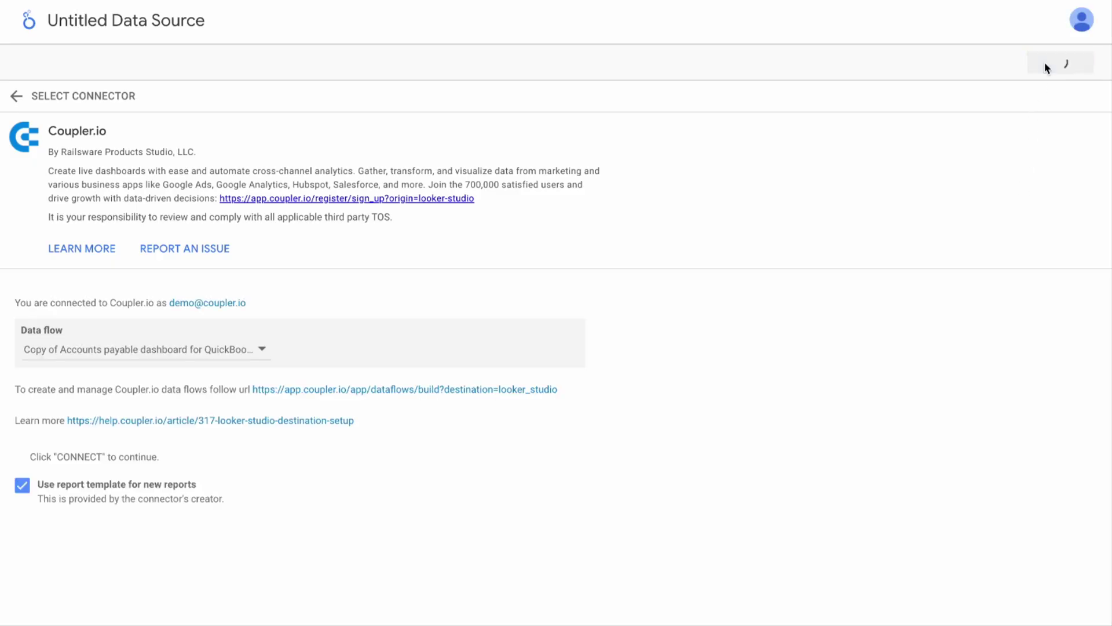
click(995, 63)
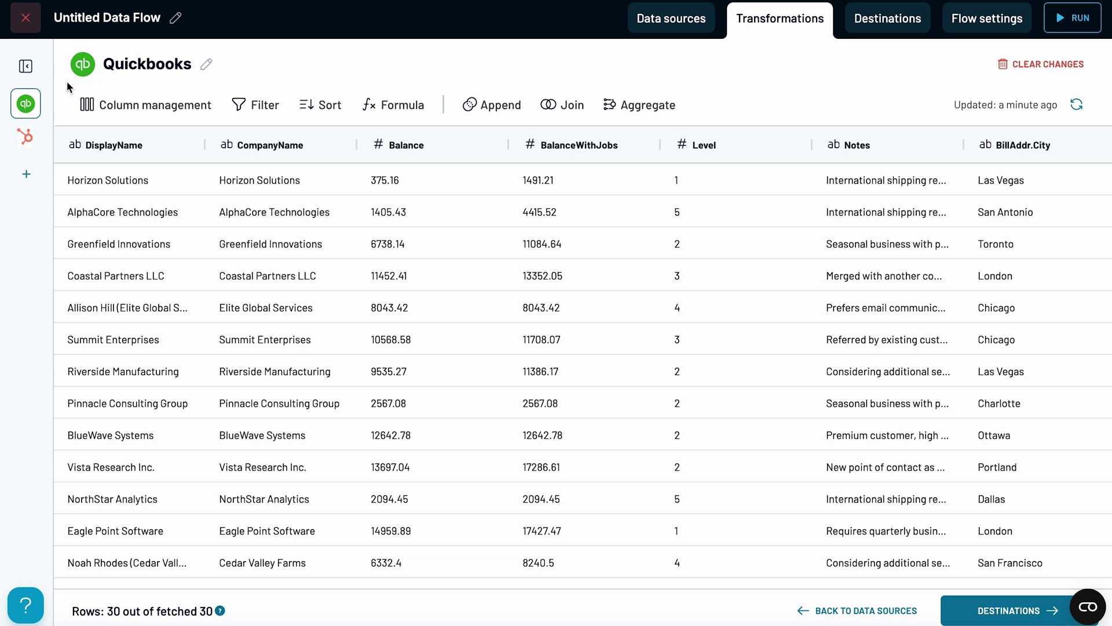
Preview the Hubspot deal data and start a join of Quickbooks with Hubspot.
click(38, 135)
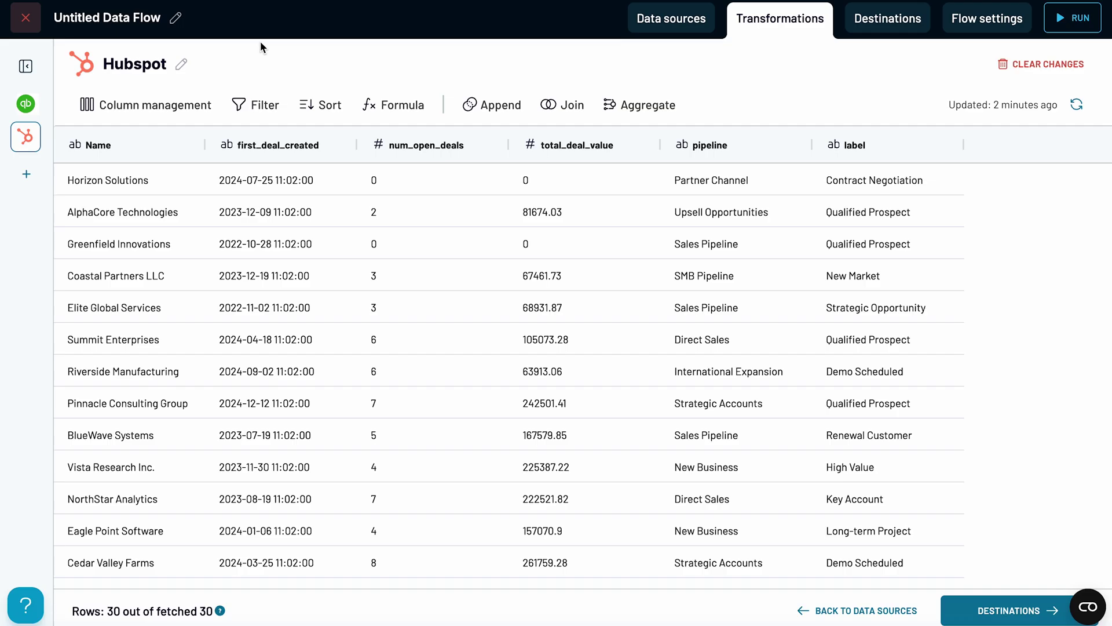
click(38, 176)
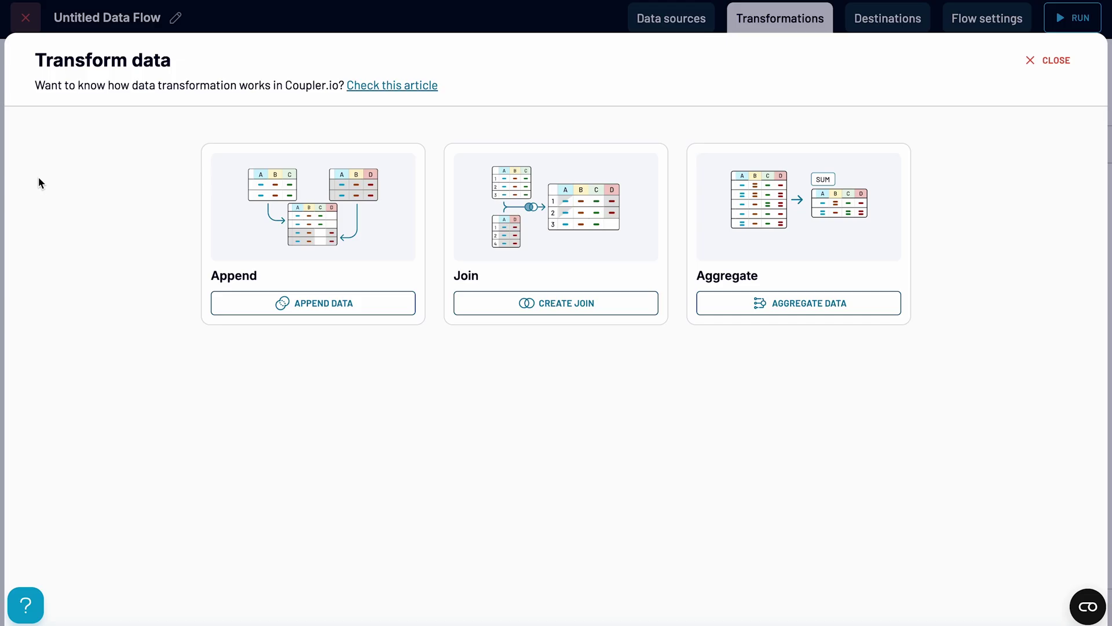
click(527, 303)
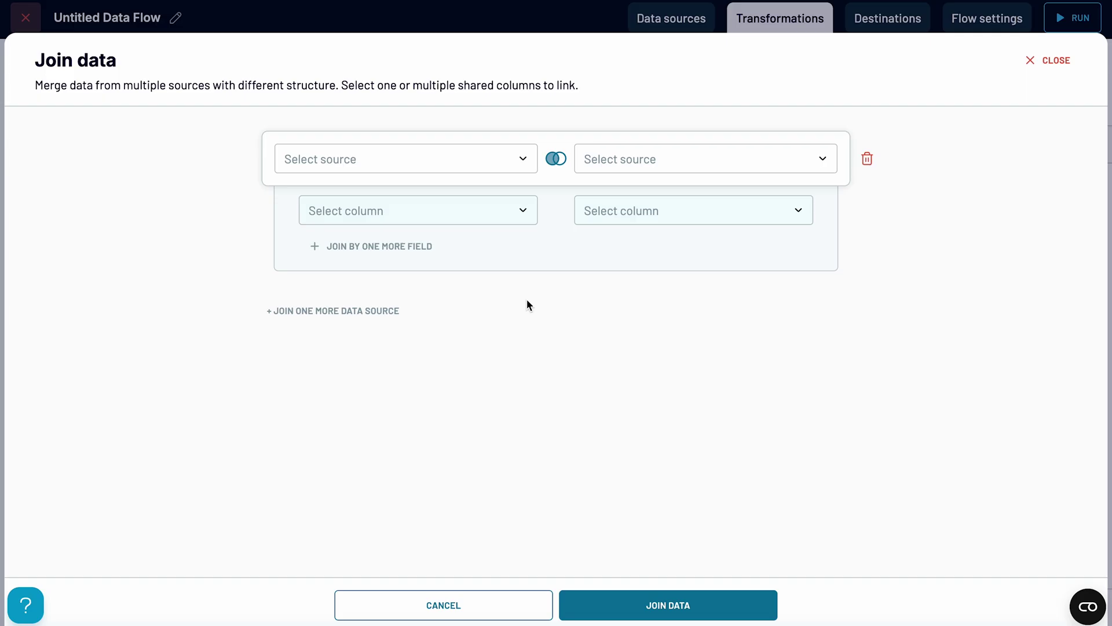
click(434, 168)
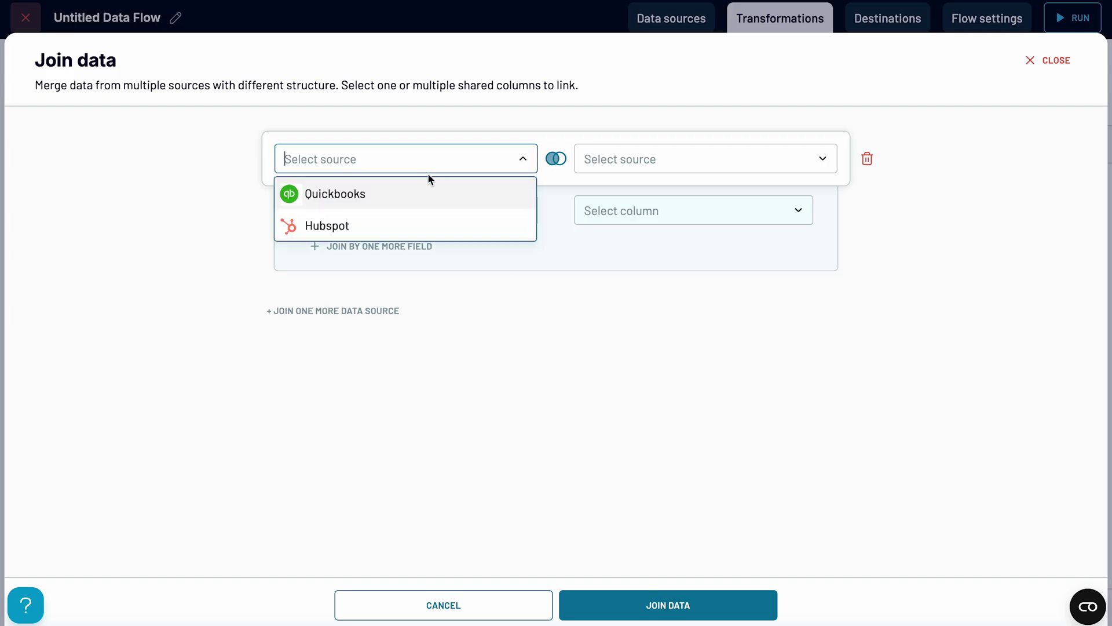
click(420, 191)
click(623, 163)
click(641, 223)
Match Quickbooks DisplayName to Hubspot Name and apply the join.
click(442, 214)
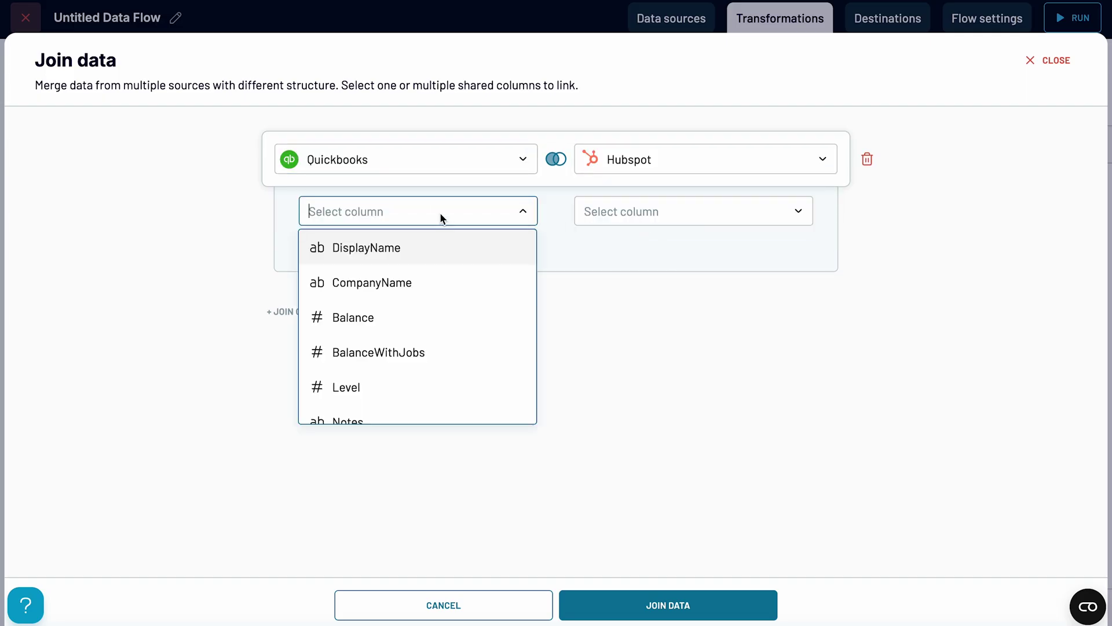
click(430, 245)
click(638, 211)
click(649, 245)
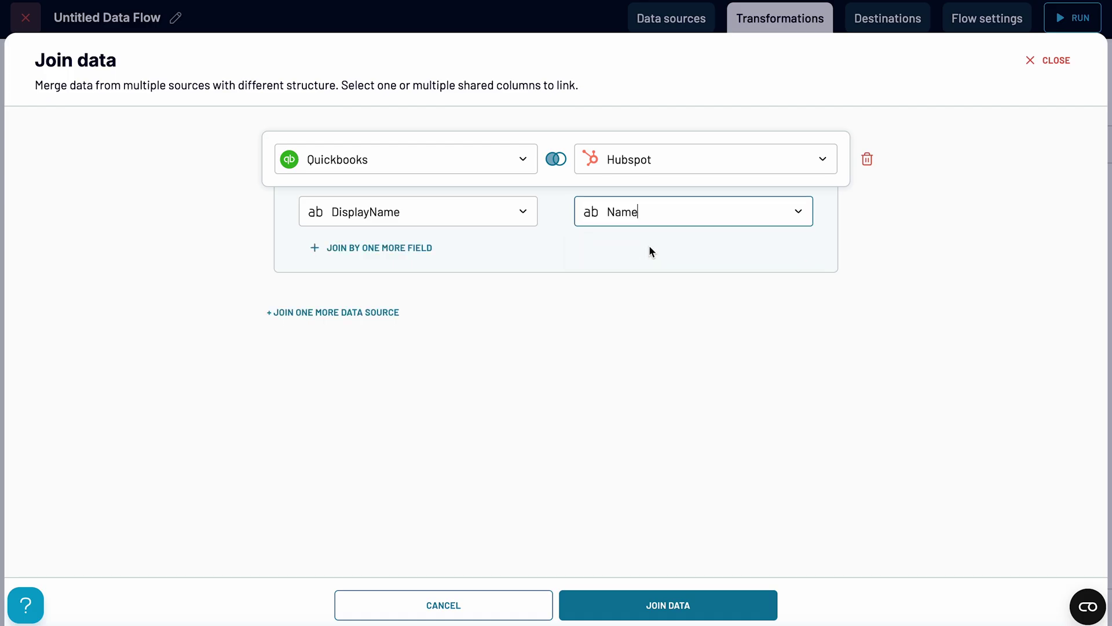
click(645, 603)
scroll(889, 579, right, 10)
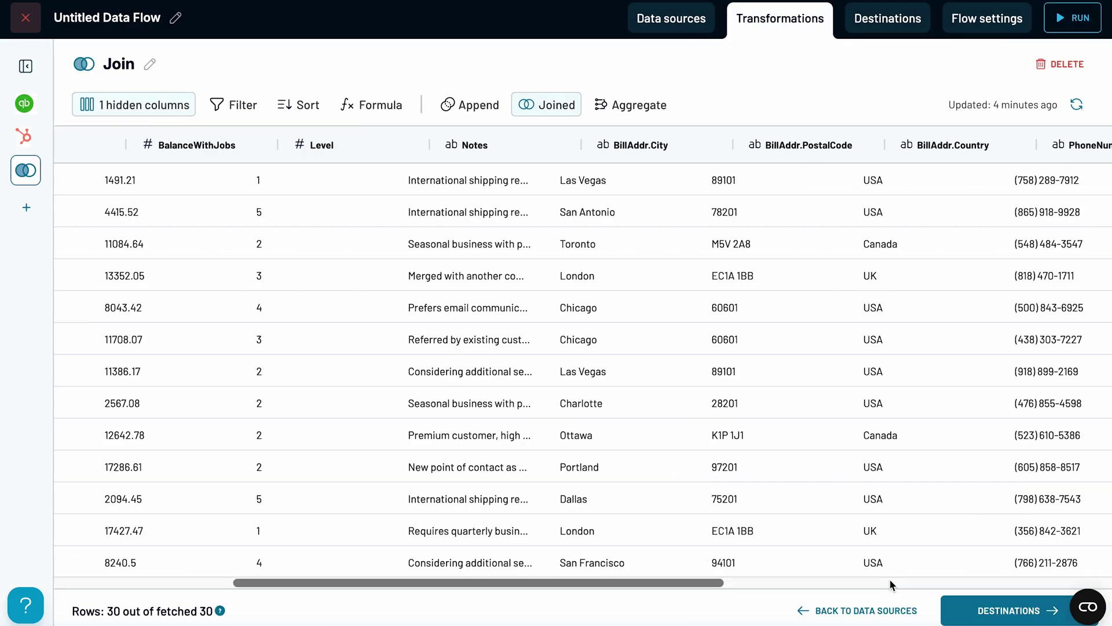
scroll(890, 579, right, 2)
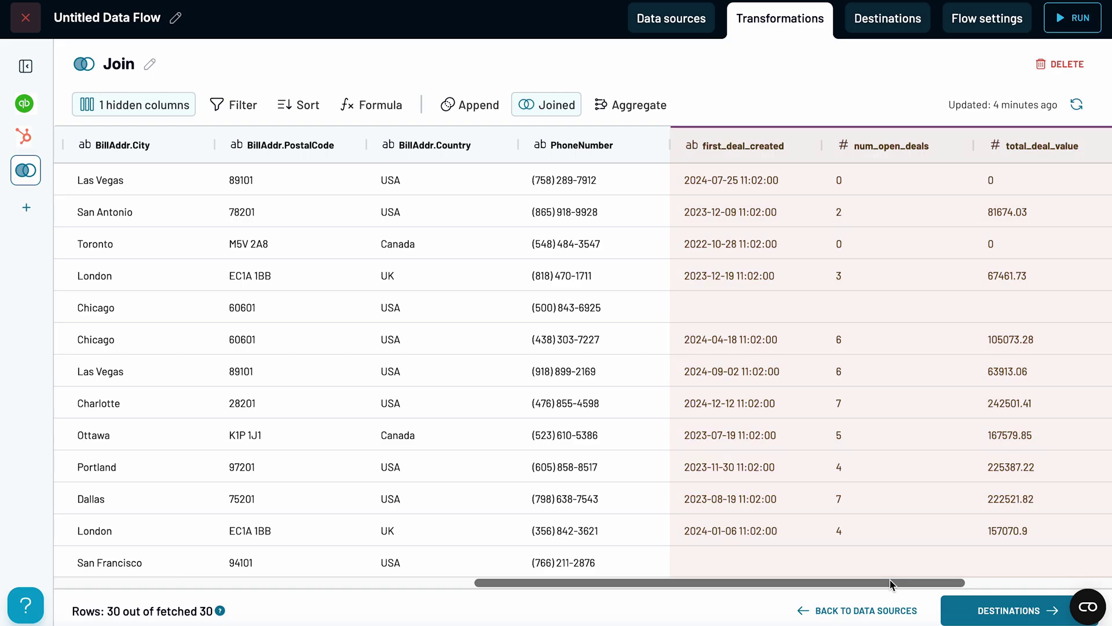
Choose Power BI as the destination for the joined data.
click(1037, 611)
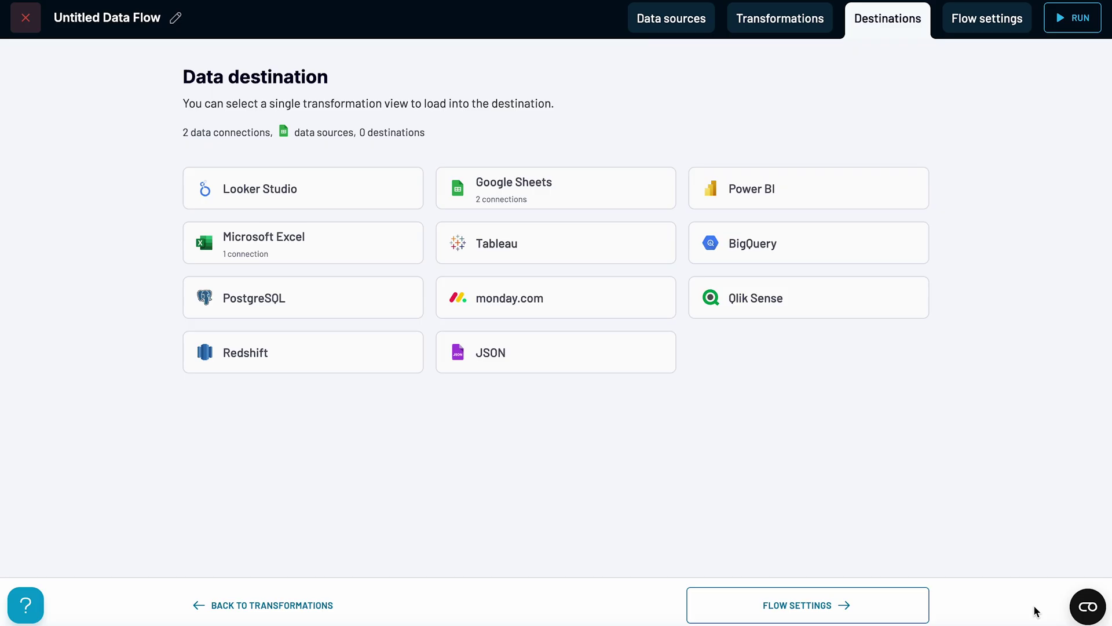
click(749, 201)
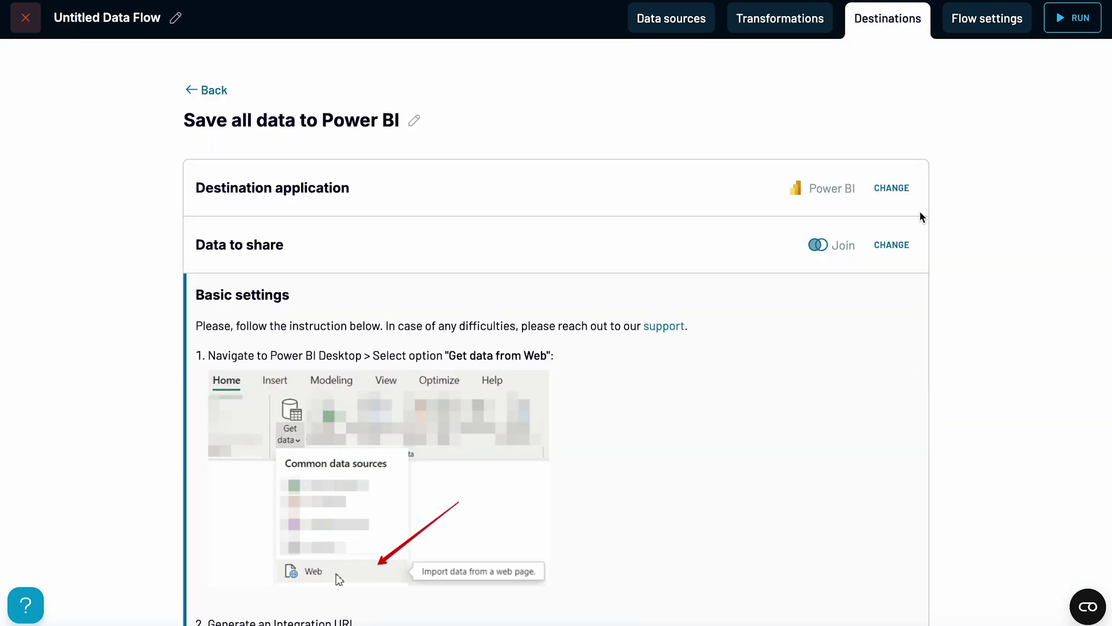
scroll(921, 216, down, 6)
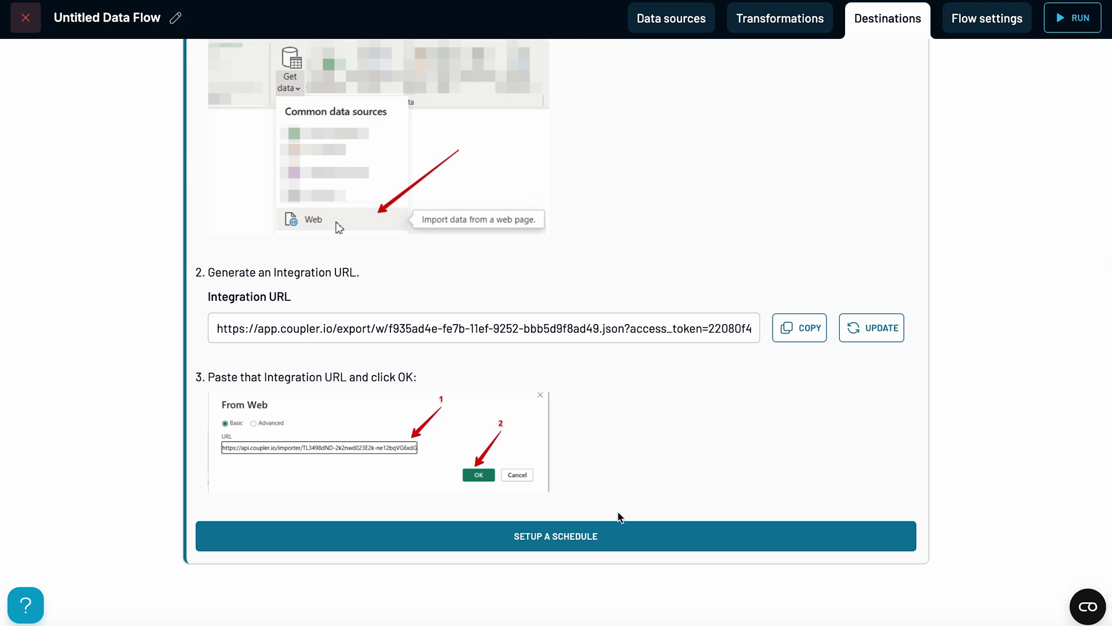
click(602, 536)
Schedule refreshes every 30 minutes, all week, 06:00–21:00, Europe/Ljubljana time, and save.
scroll(521, 474, down, 1)
click(446, 423)
click(377, 479)
click(697, 413)
click(734, 413)
click(313, 490)
click(249, 360)
click(389, 482)
click(423, 399)
click(526, 493)
click(635, 328)
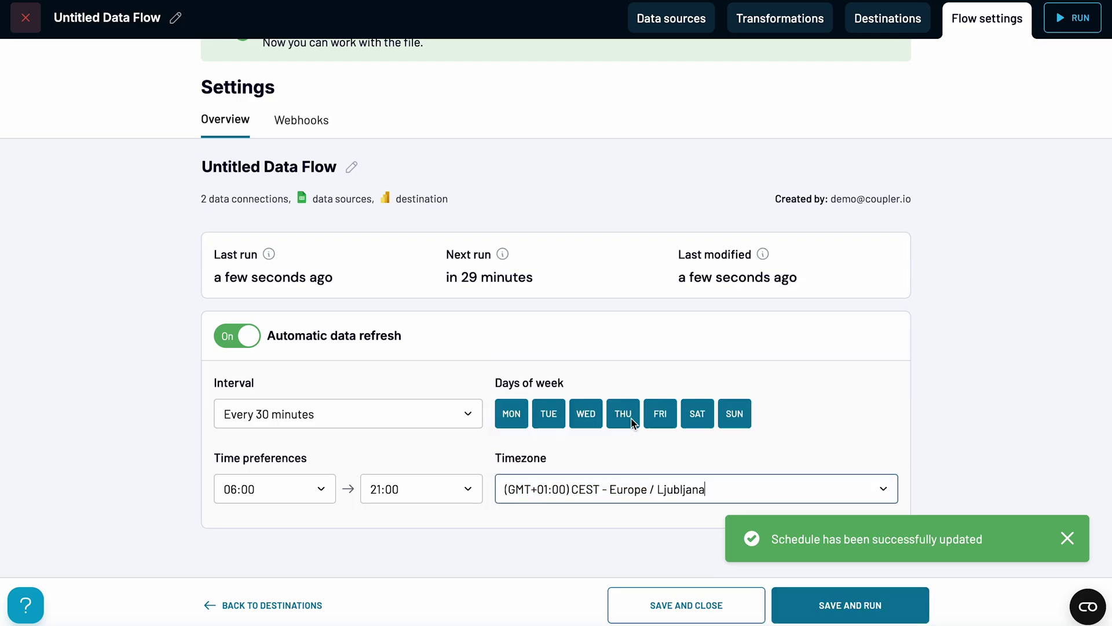
click(788, 603)
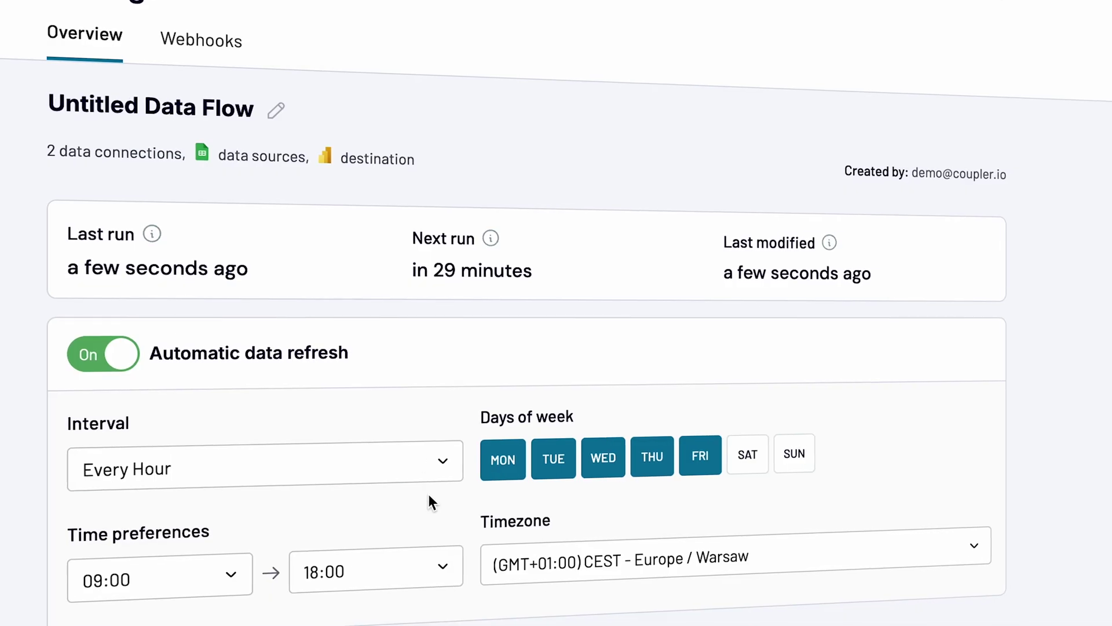
Set the refresh interval to every 30 minutes, including Saturday and Sunday.
click(411, 469)
click(313, 556)
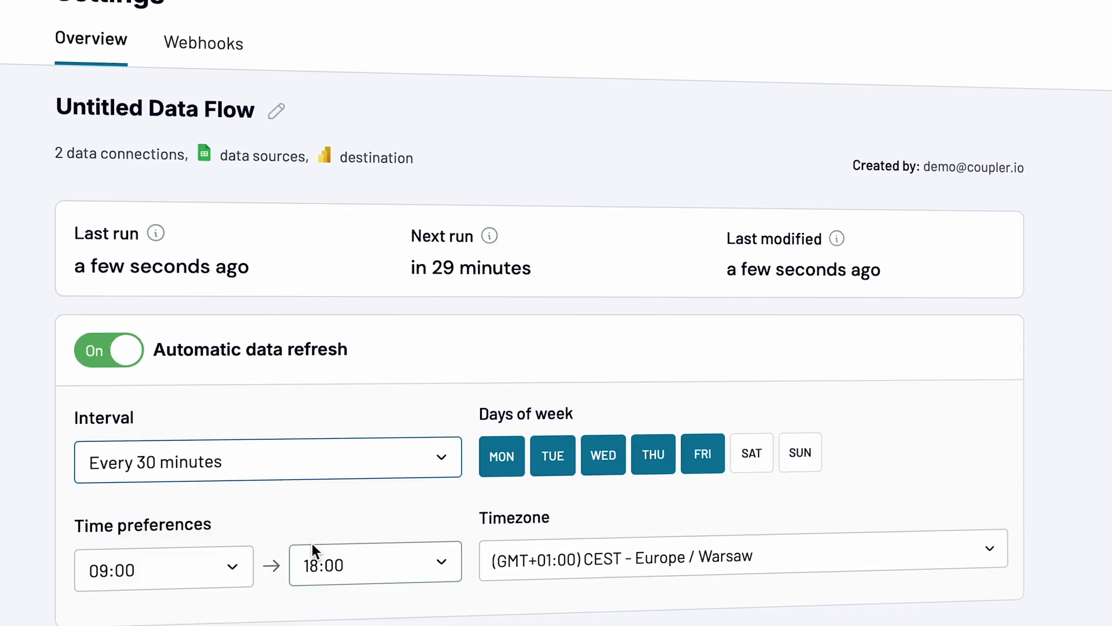
click(750, 453)
click(798, 452)
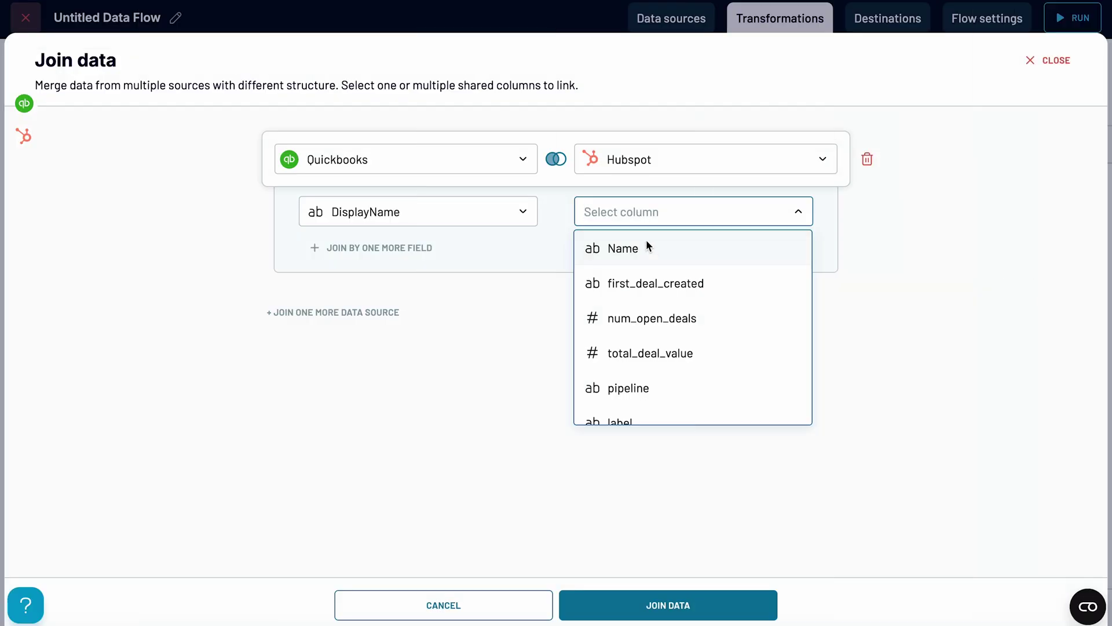
Match on Hubspot's Name column and apply the join.
click(647, 244)
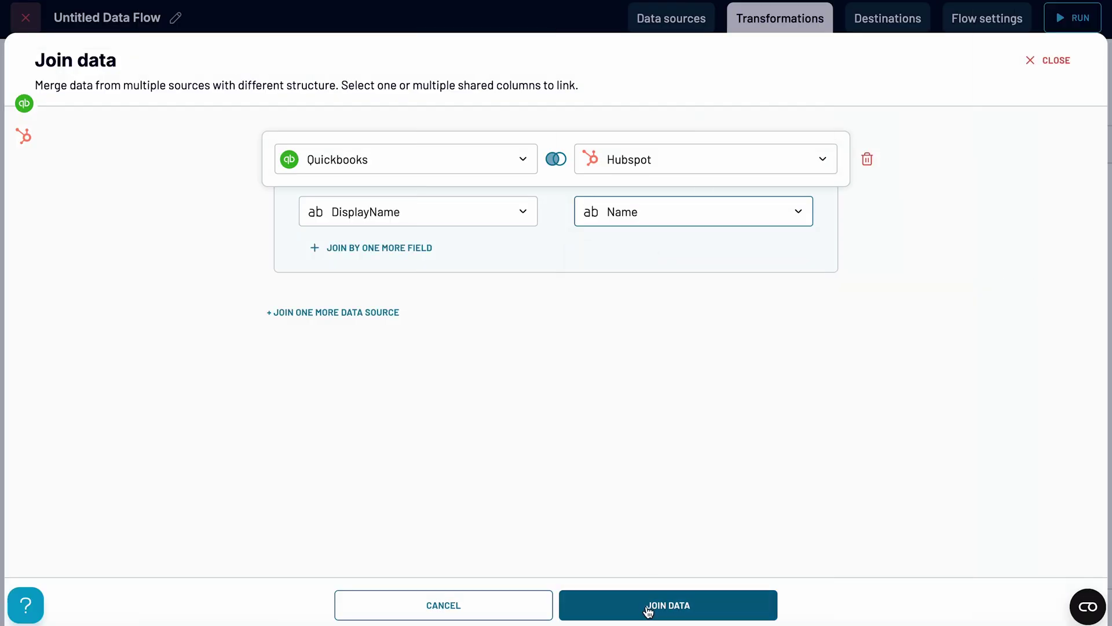
click(668, 604)
scroll(889, 579, right, 10)
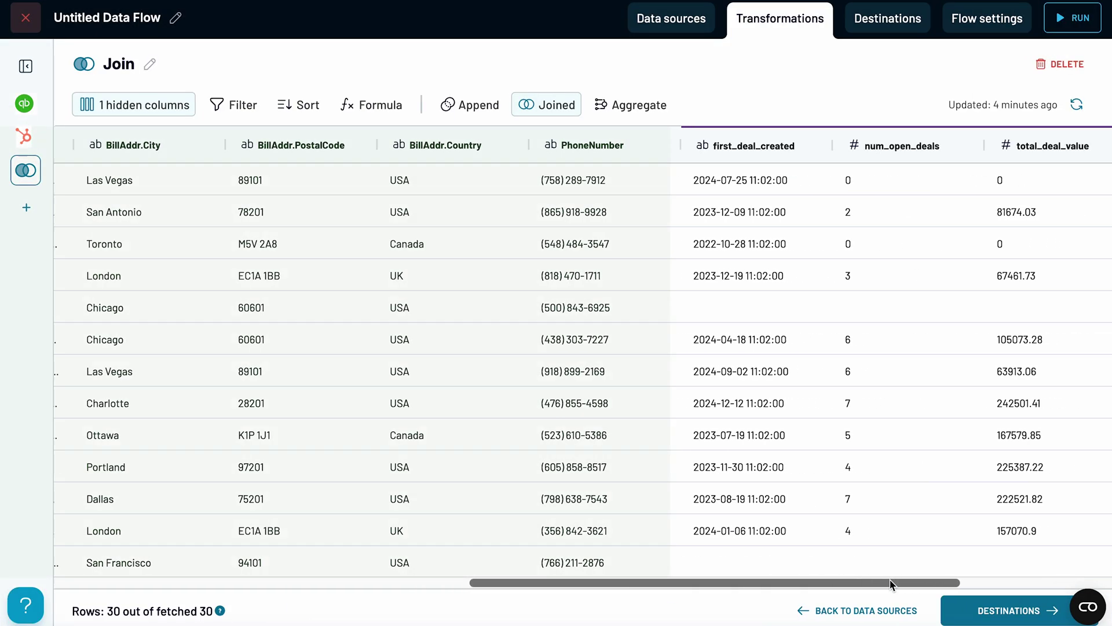
scroll(890, 582, right, 1)
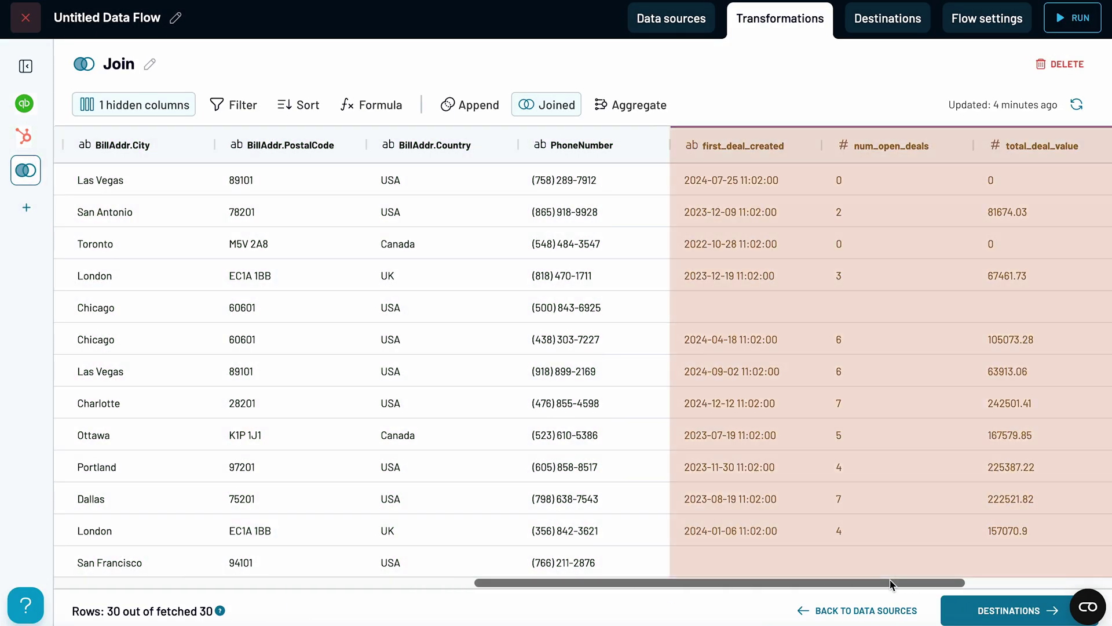